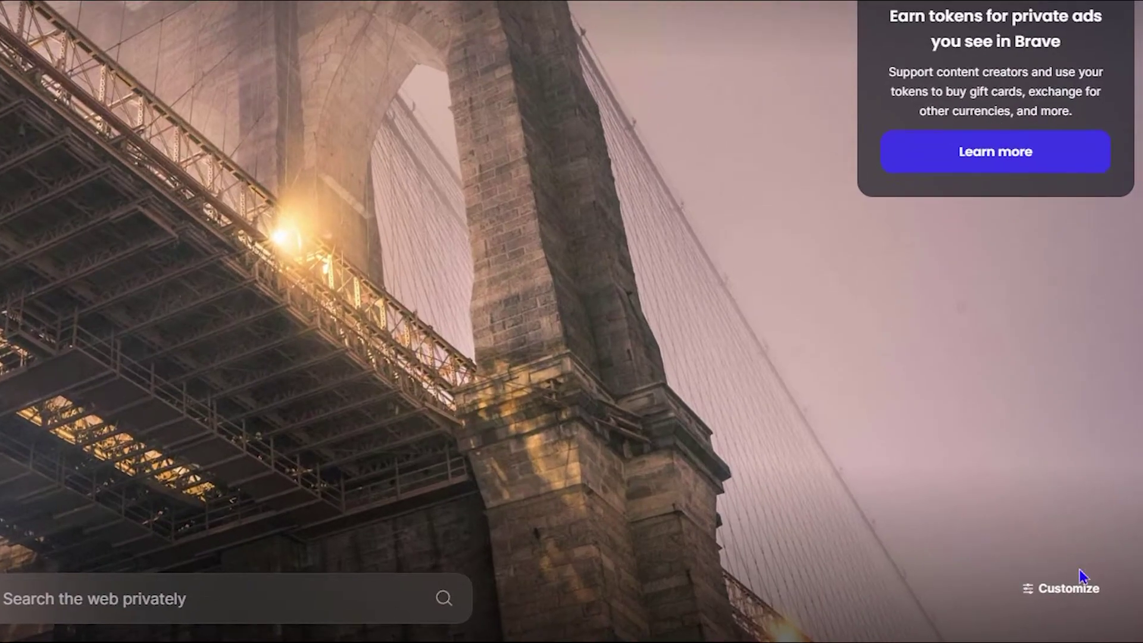
Turn on Top Sites in the new tab page's Customize Dashboard
{"action": "left_click", "coordinate": [1069, 594]}
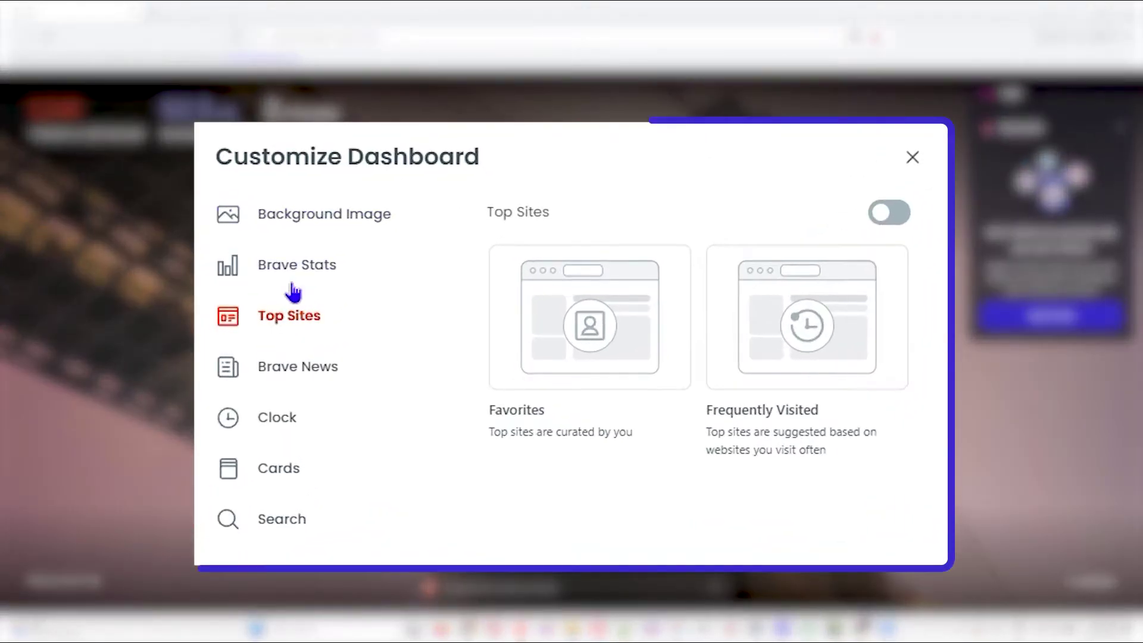
{"action": "left_click", "coordinate": [420, 269]}
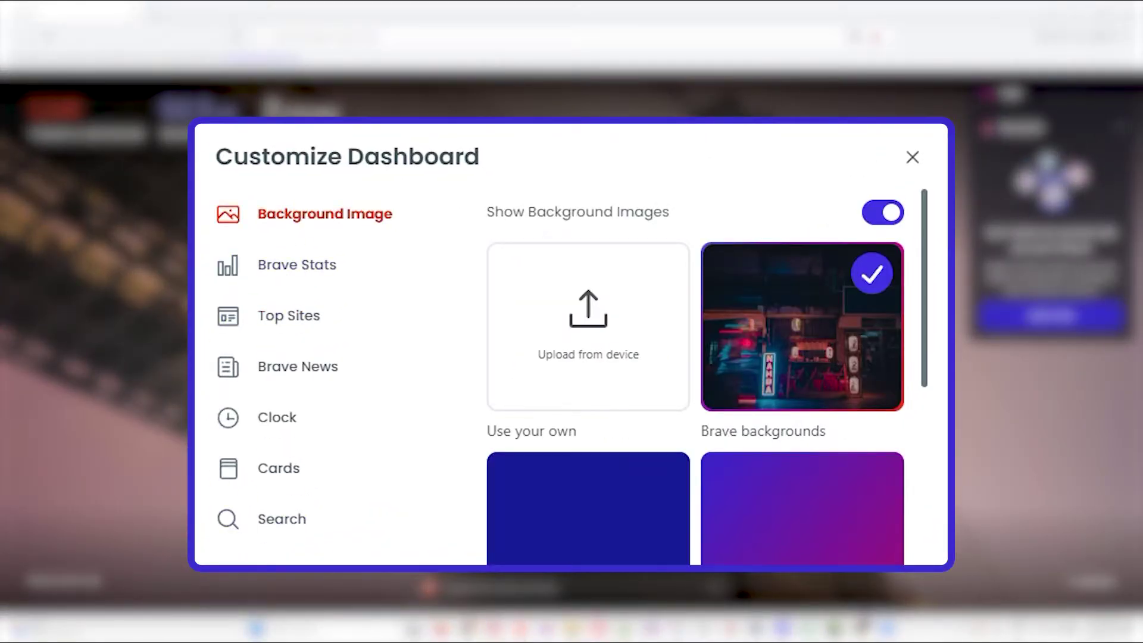
{"action": "left_click", "coordinate": [299, 326]}
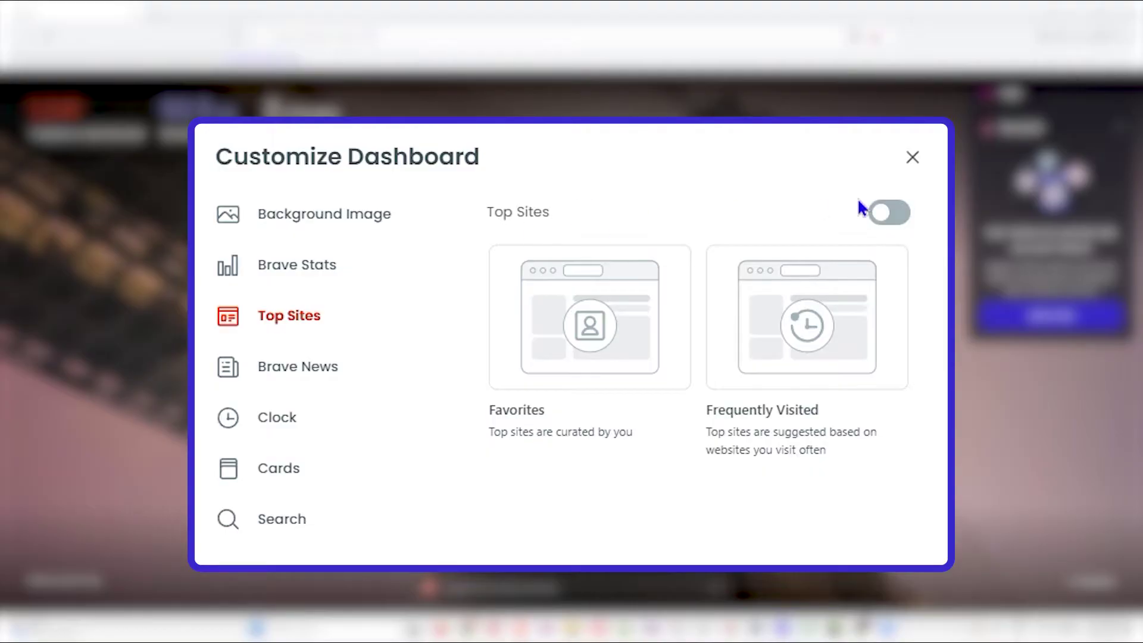
{"action": "left_click", "coordinate": [886, 212]}
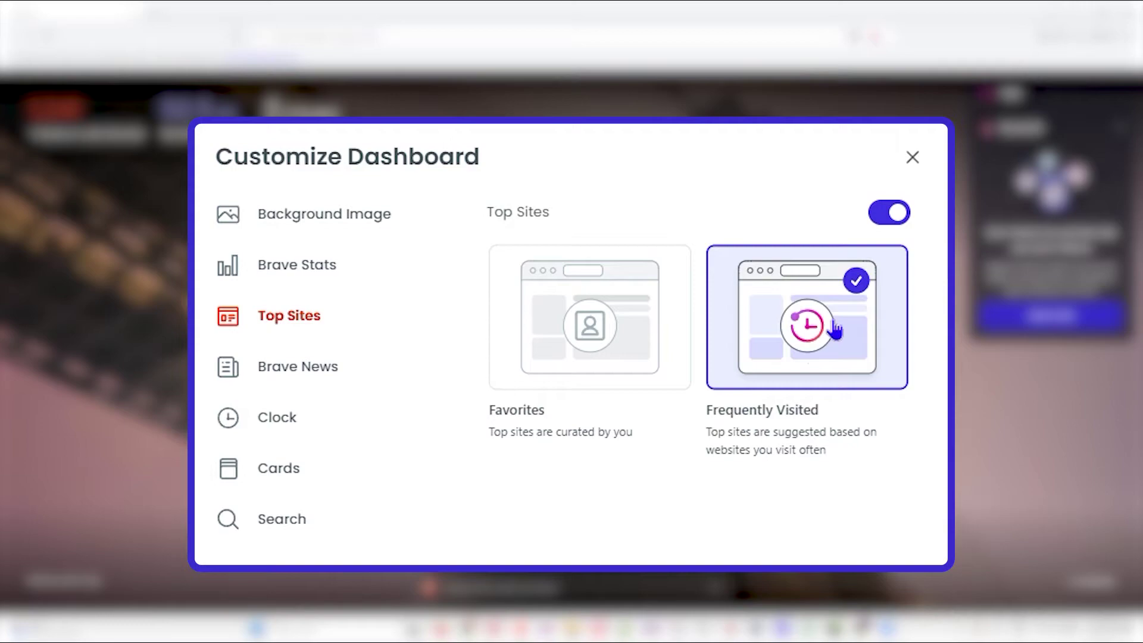
Set Top Sites to Favorites, after briefly trying Frequently Visited
{"action": "left_click", "coordinate": [544, 345]}
{"action": "left_click", "coordinate": [835, 321]}
{"action": "left_click", "coordinate": [534, 344]}
{"action": "left_click", "coordinate": [872, 316]}
{"action": "left_click", "coordinate": [582, 336]}
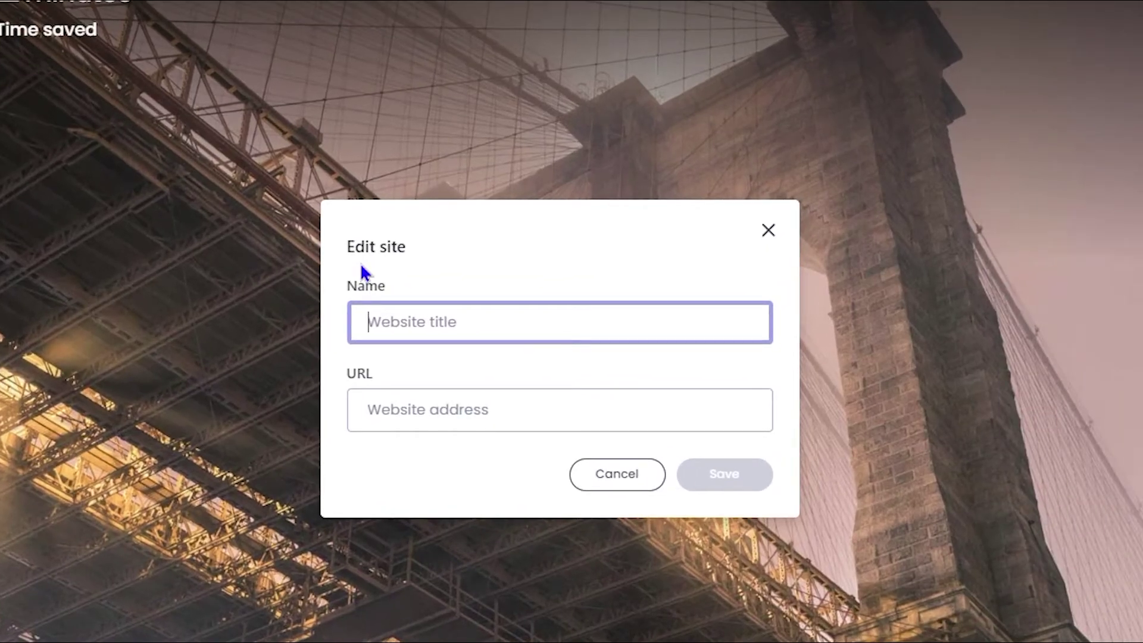
{"action": "type", "text": "YouTub"}
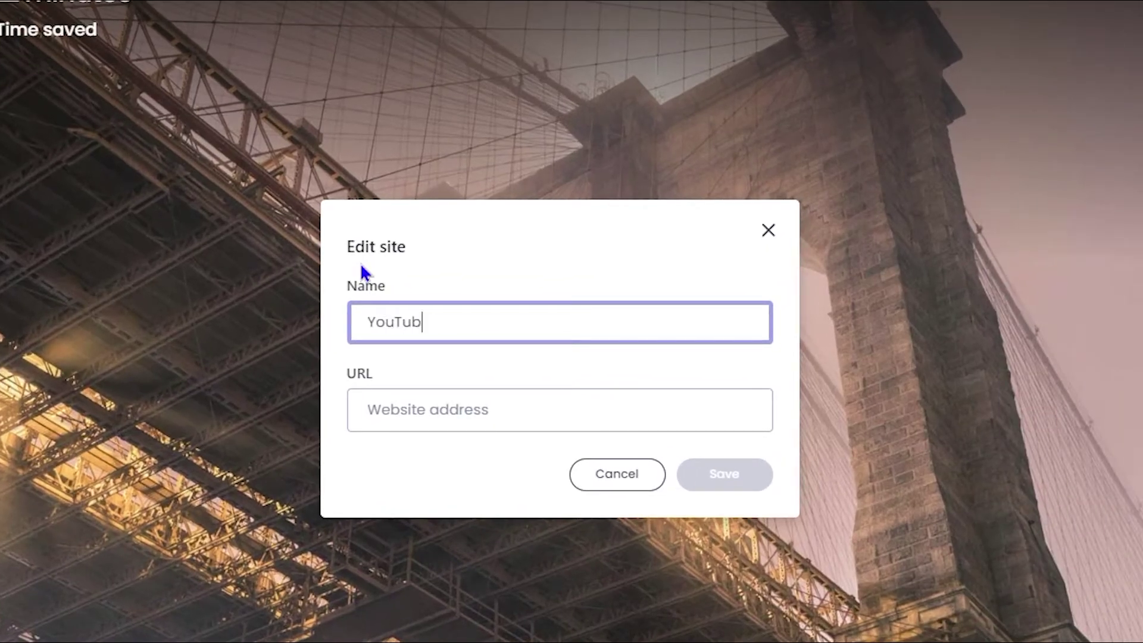
{"action": "type", "text": "e.com"}
{"action": "key", "text": "BackSpace"}
{"action": "key", "text": "BackSpace"}
{"action": "key", "text": "BackSpace"}
{"action": "key", "text": "BackSpace"}
{"action": "left_click", "coordinate": [584, 413]}
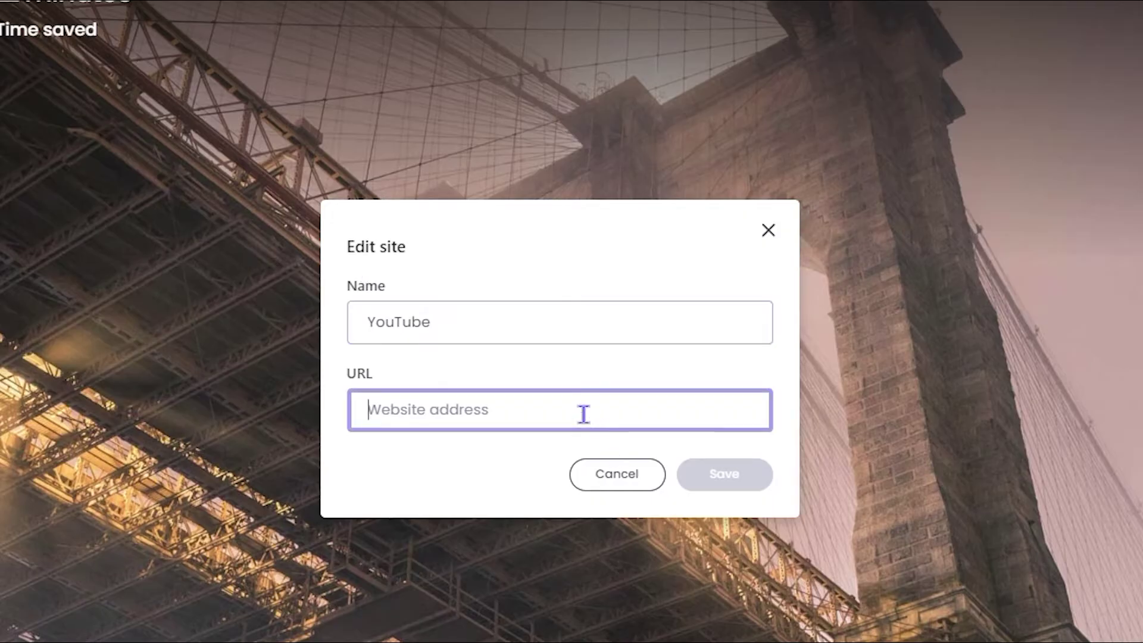
{"action": "type", "text": "www."}
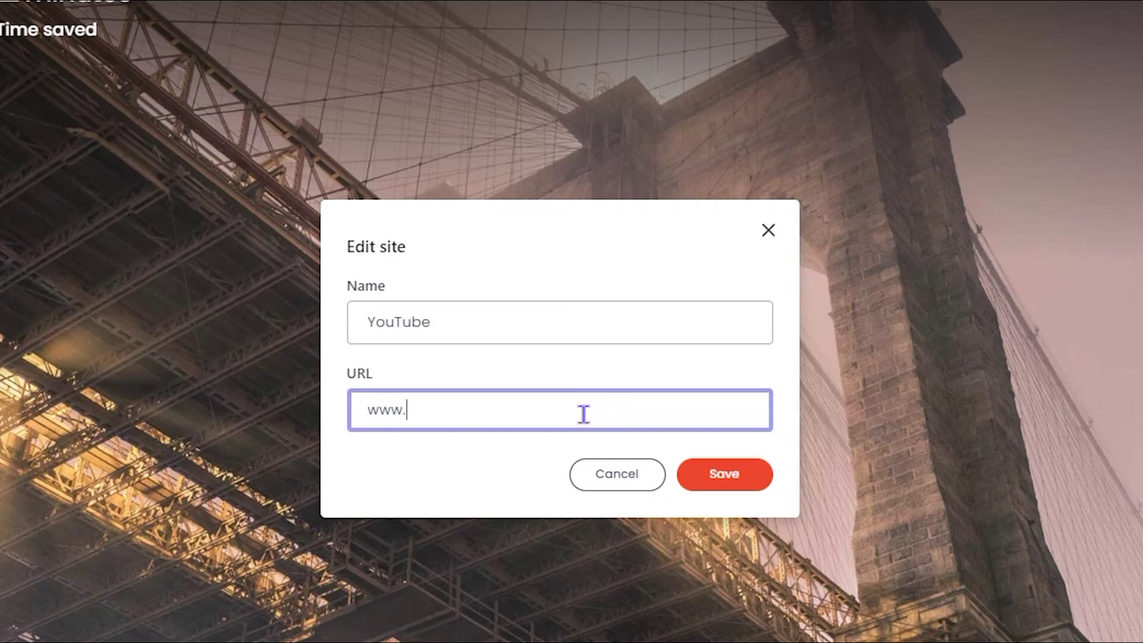
{"action": "type", "text": "youtube.com"}
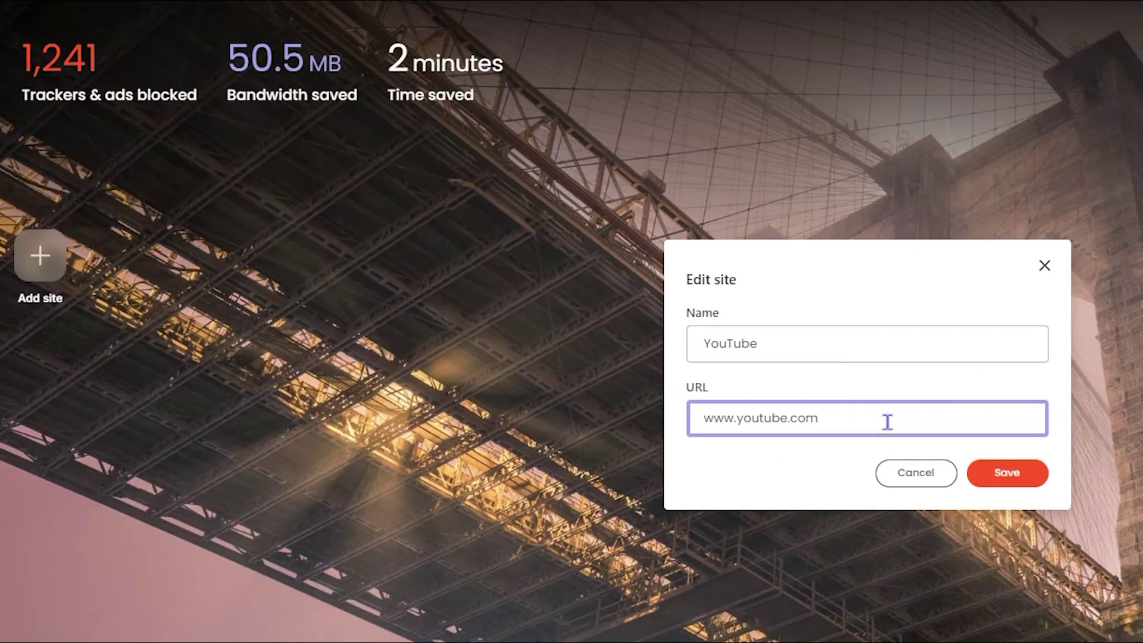
{"action": "left_click", "coordinate": [1021, 475]}
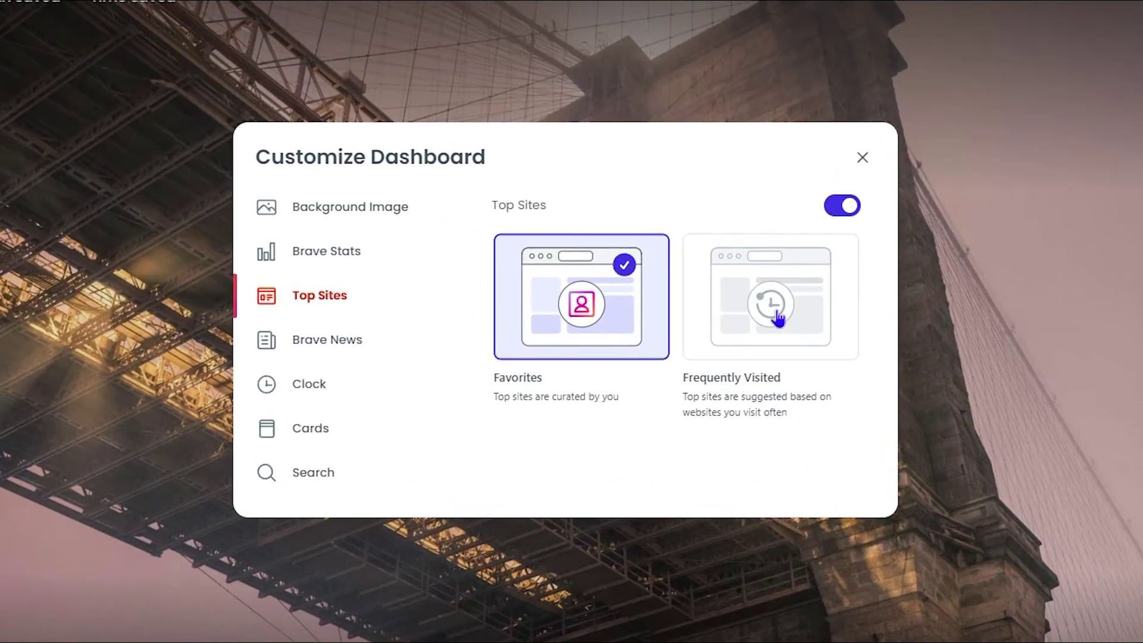
Select the Frequently Visited card for Top Sites
{"action": "left_click", "coordinate": [773, 317]}
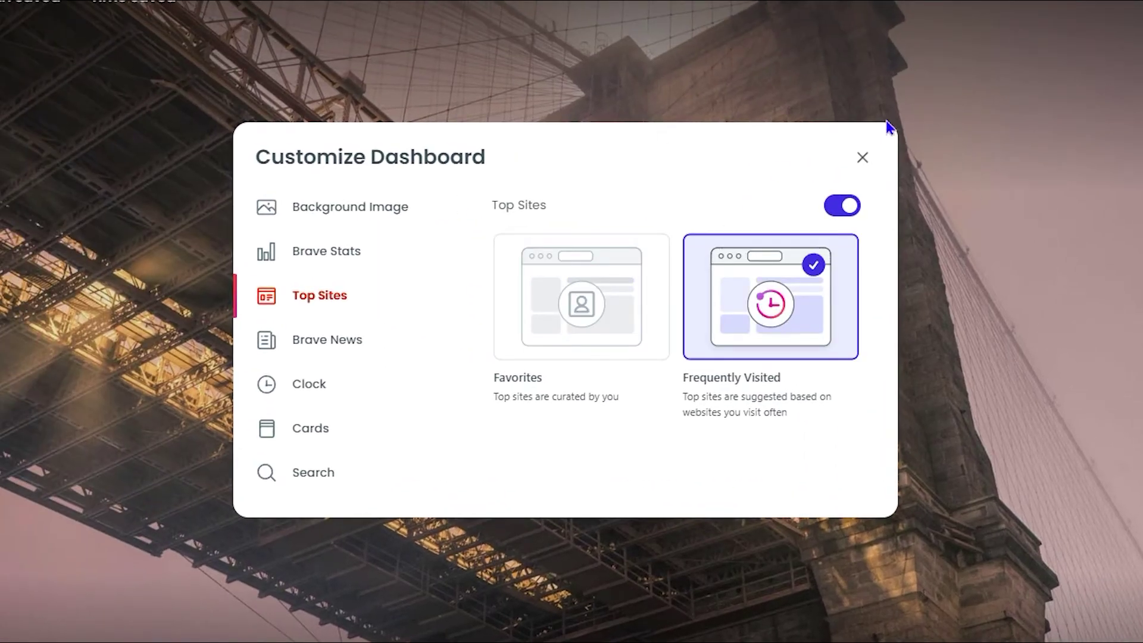